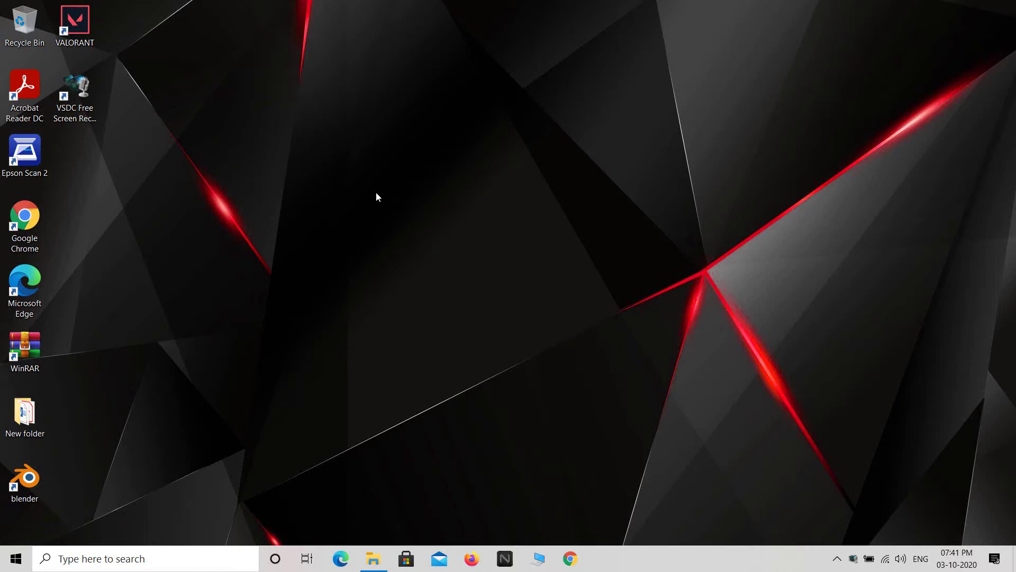
Create a new Excel worksheet file on the desktop, keeping the default name 'New Microsoft Excel Worksheet'
right_click(376, 194)
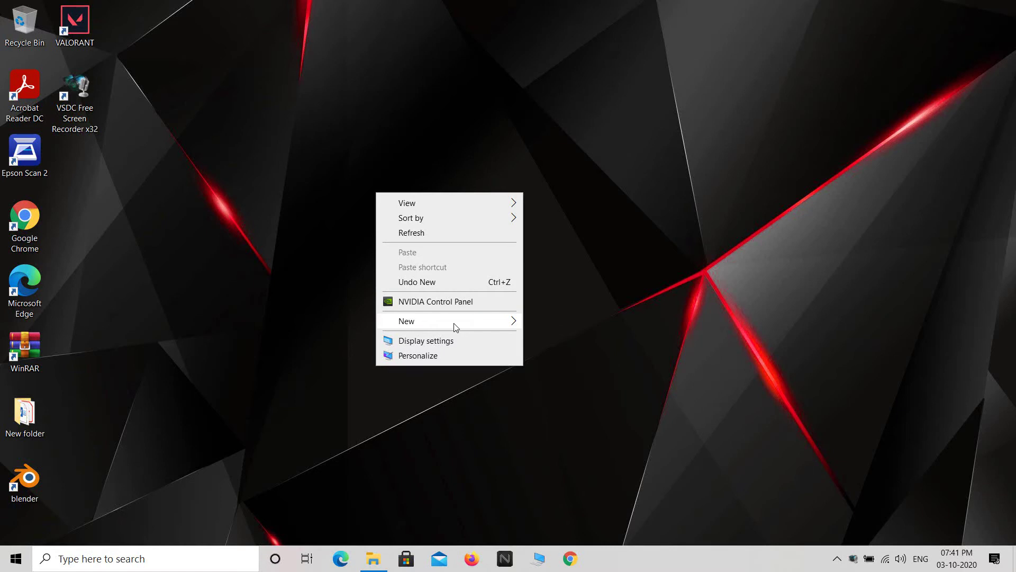
mouse_move(456, 327)
click(580, 519)
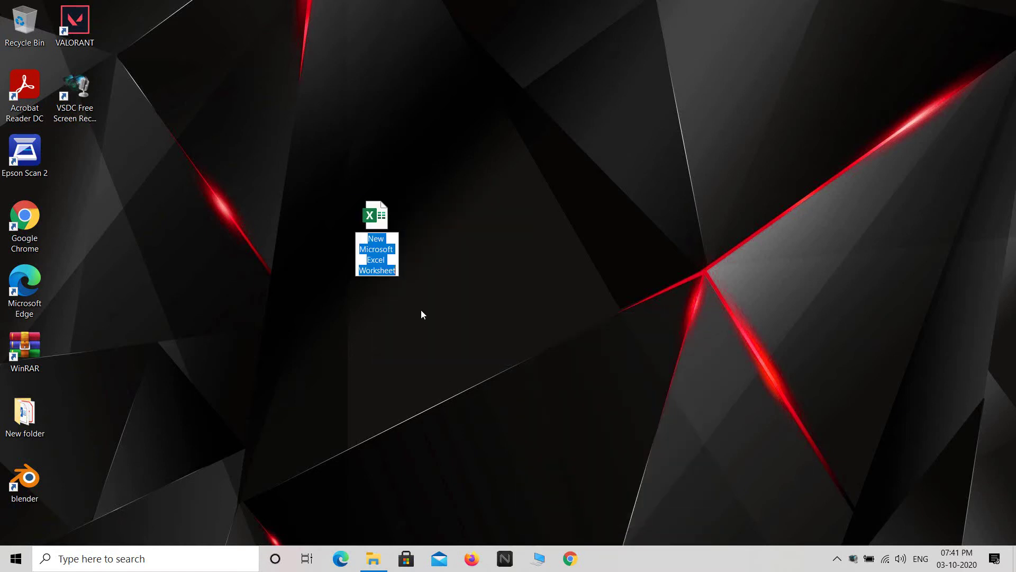
key(Return)
Open the new workbook and add four sheets so it holds Sheet1 through Sheet5
double_click(377, 240)
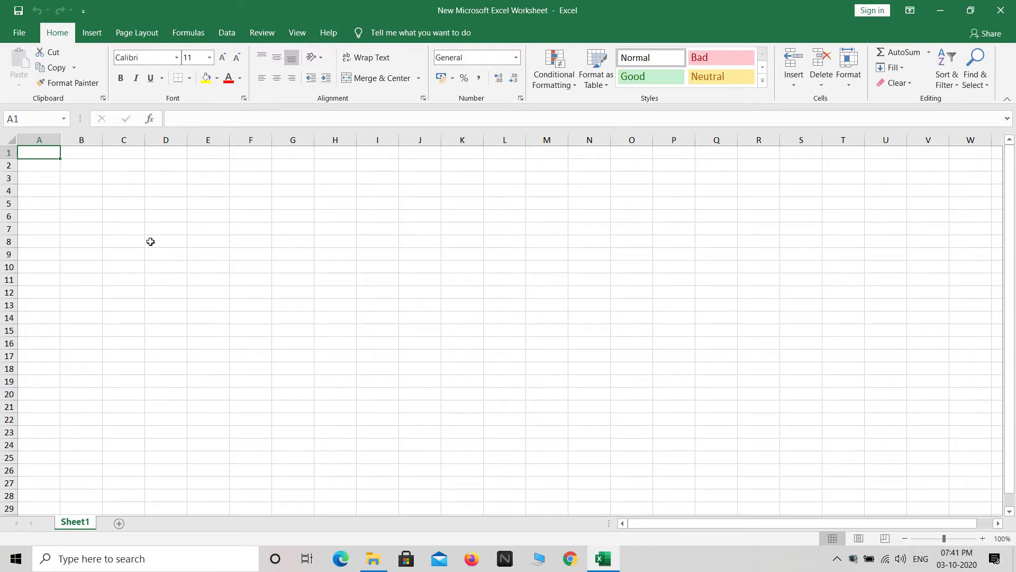
click(120, 526)
click(165, 523)
click(206, 523)
click(245, 524)
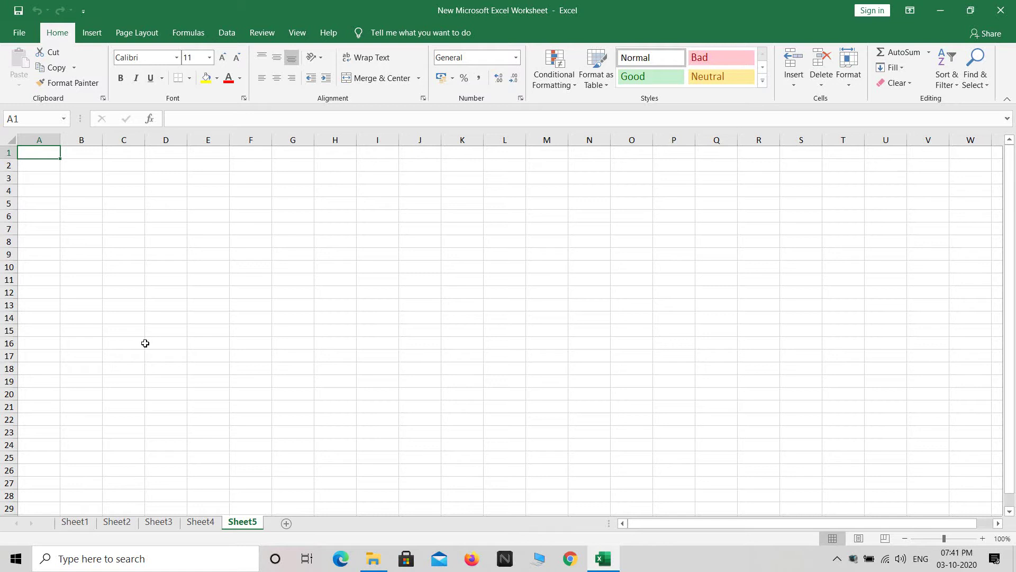
Enter 'fgrgyhryh' in Sheet1 B6, 'yhgfhrgrfh' in Sheet2 B8 and 'rdgyhr' in Sheet3 A6
click(76, 523)
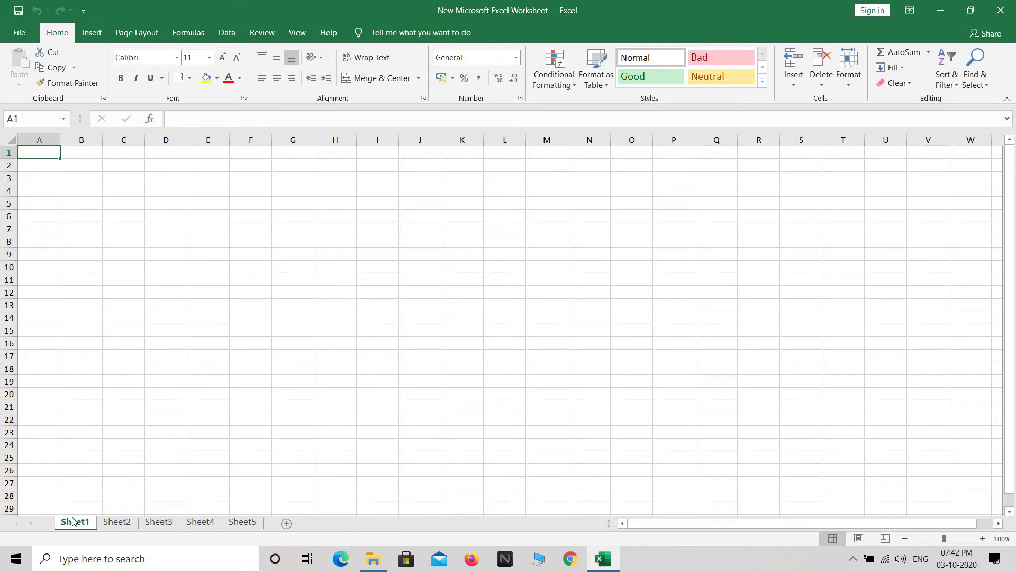
click(69, 214)
text(fgrgyhryh)
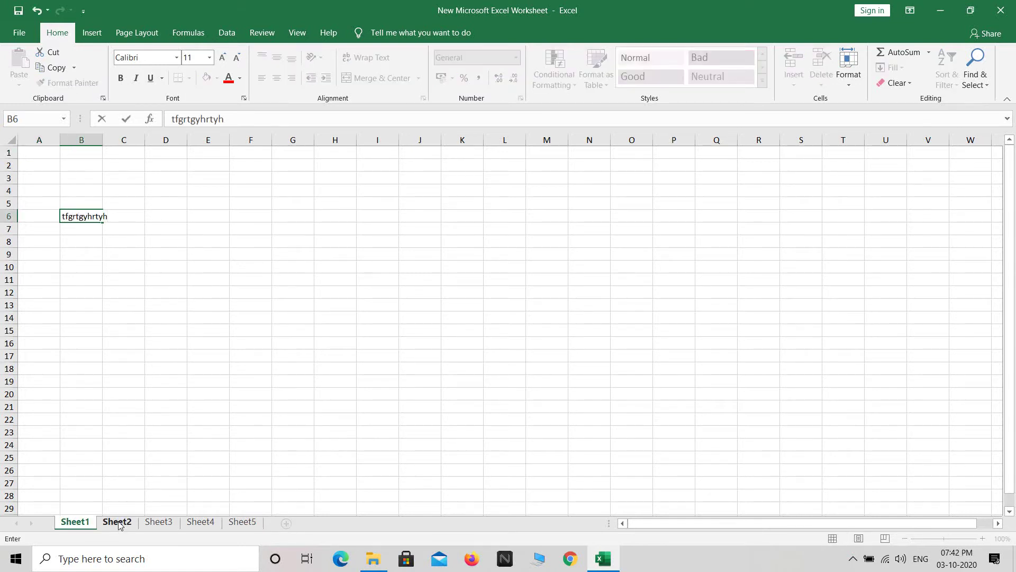
click(117, 521)
click(75, 240)
text(yhgfhrgrfh)
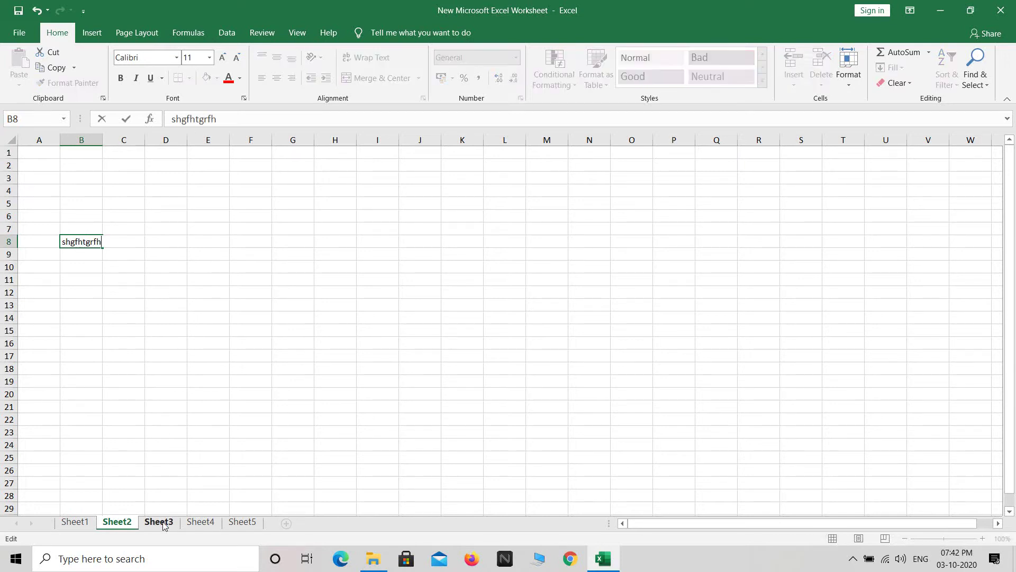
click(158, 521)
click(50, 216)
text(rdgyhr)
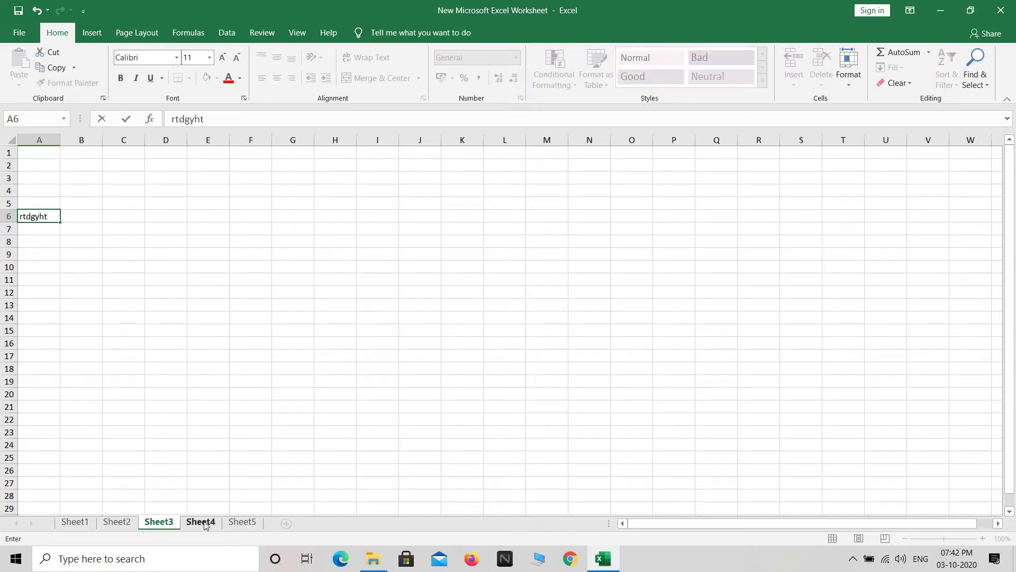
Enter 'tgfh' in Sheet4 B5 and 'hgtfbh' in C9, and 'fgrtgyh' in Sheet5 B5, then return to Sheet1
click(201, 522)
click(67, 197)
text(tgfh)
click(104, 256)
text(hgtfbh)
click(242, 521)
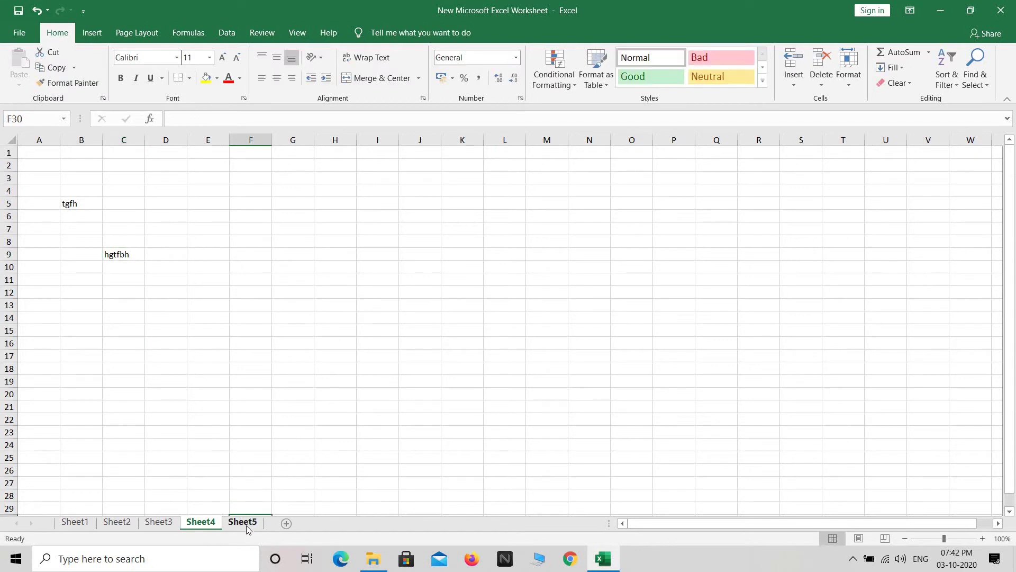
click(81, 203)
text(fgrtgyhrtyh)
click(74, 521)
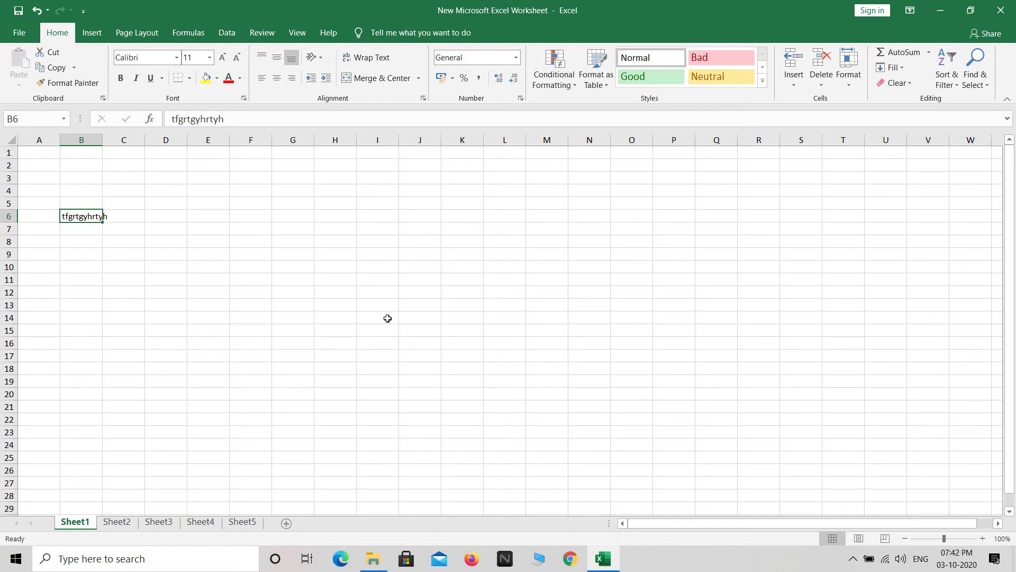
Show the Protect Workbook options on the File > Info page
click(22, 33)
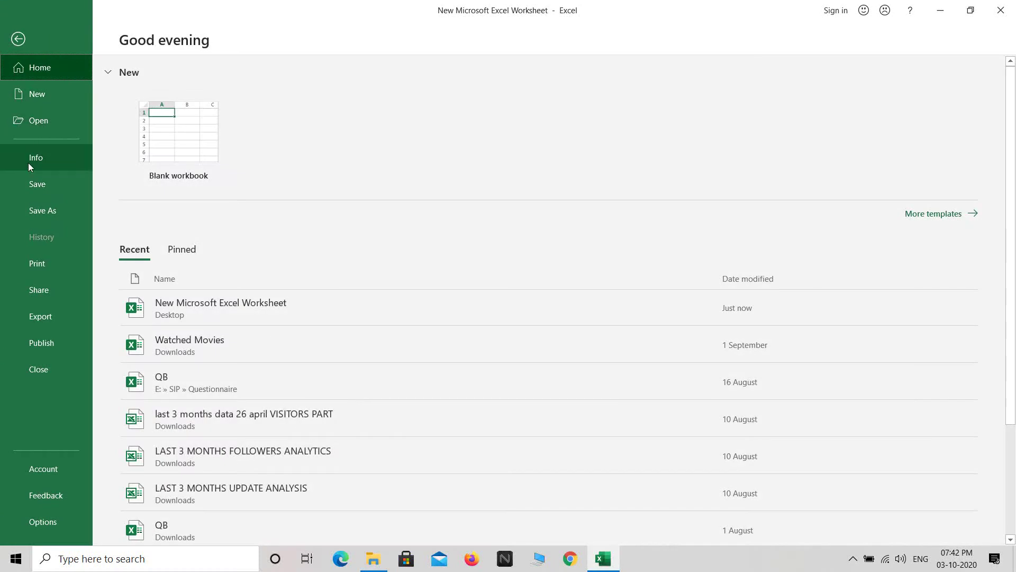
click(56, 158)
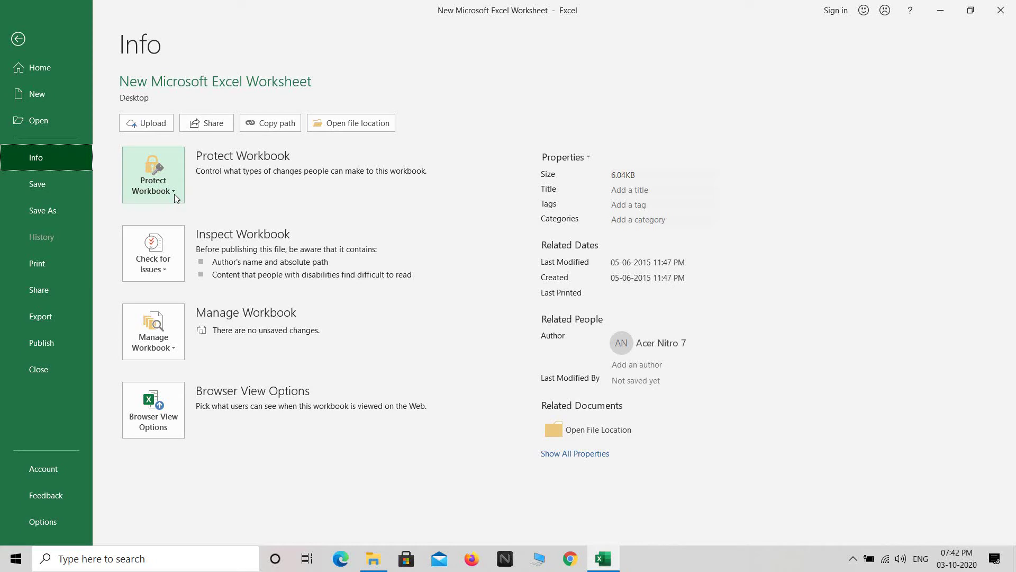
click(174, 196)
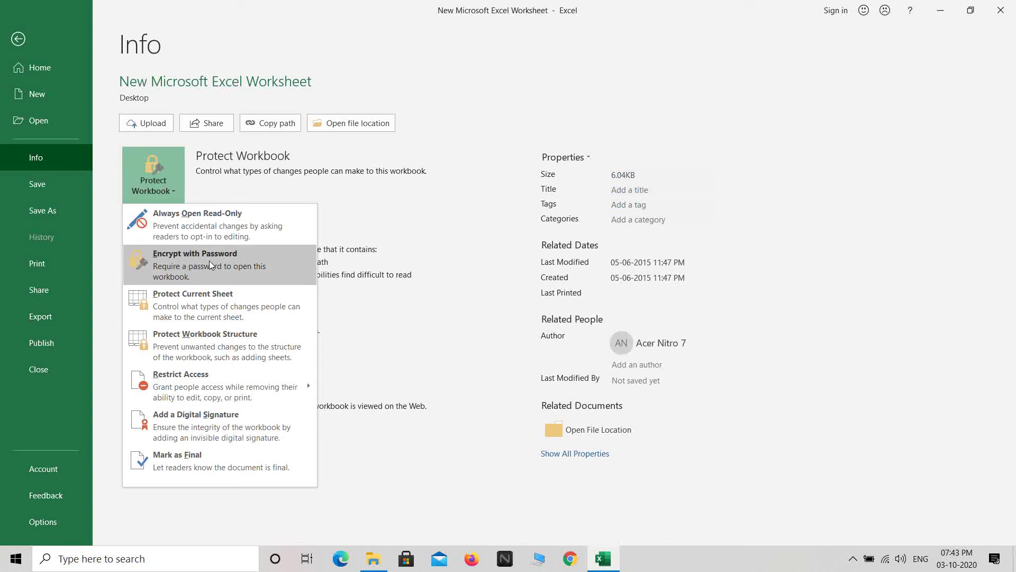
Encrypt the workbook with a password, entering and confirming the chosen password
click(236, 263)
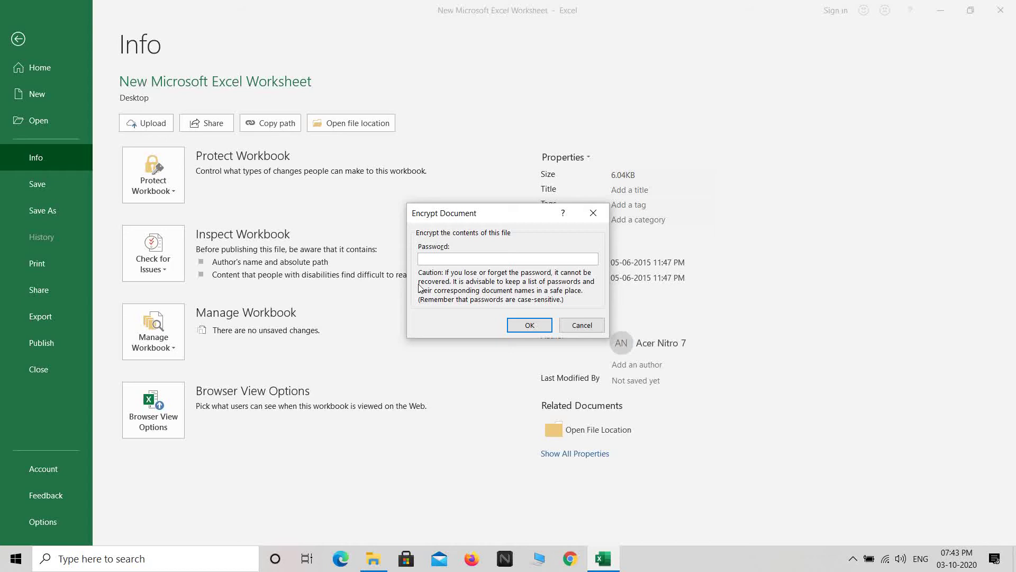
text(12345)
click(519, 326)
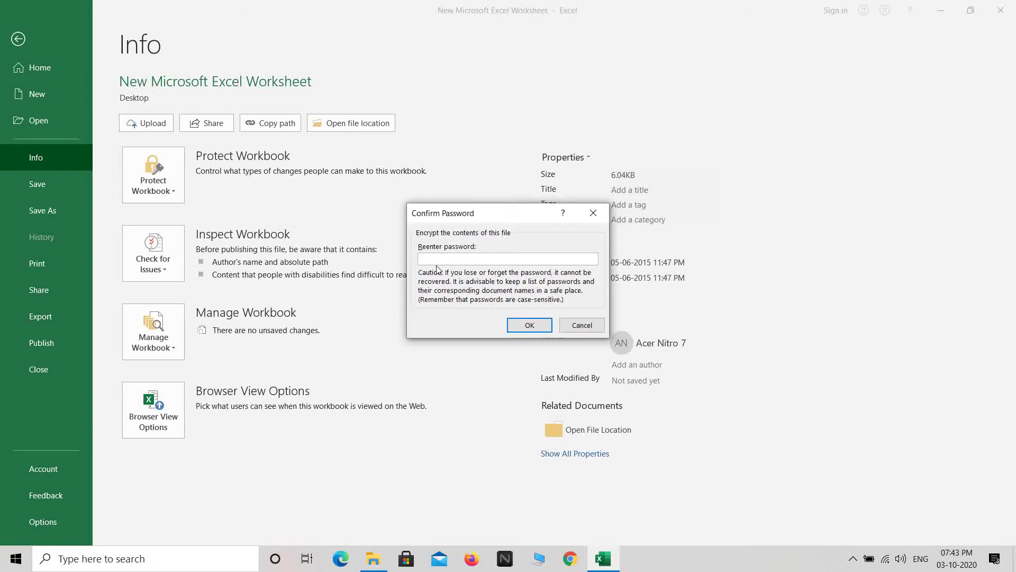
text(•••••)
key(Return)
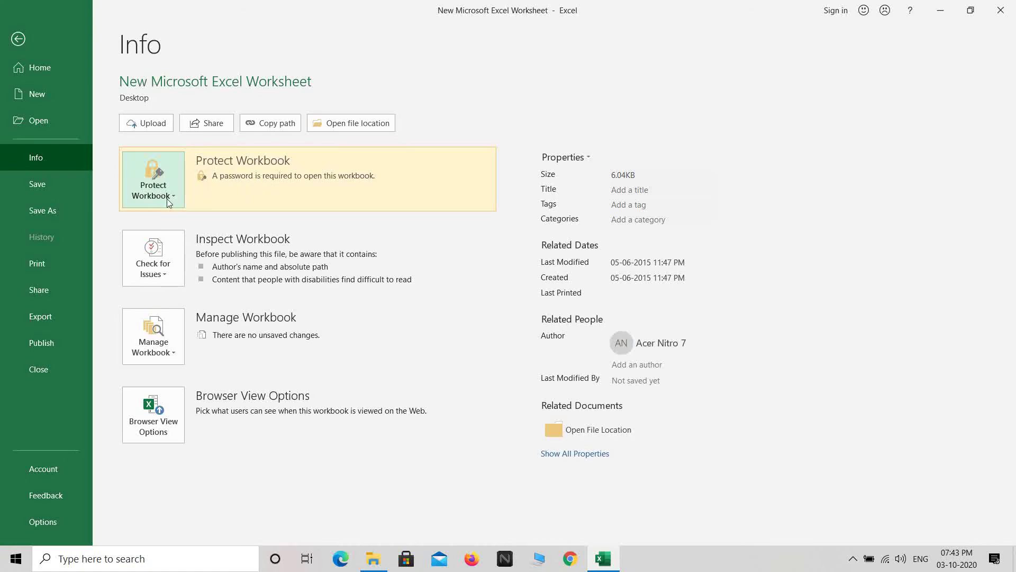
Return to the worksheet, then close Excel and save the password-protected workbook
click(21, 38)
click(120, 276)
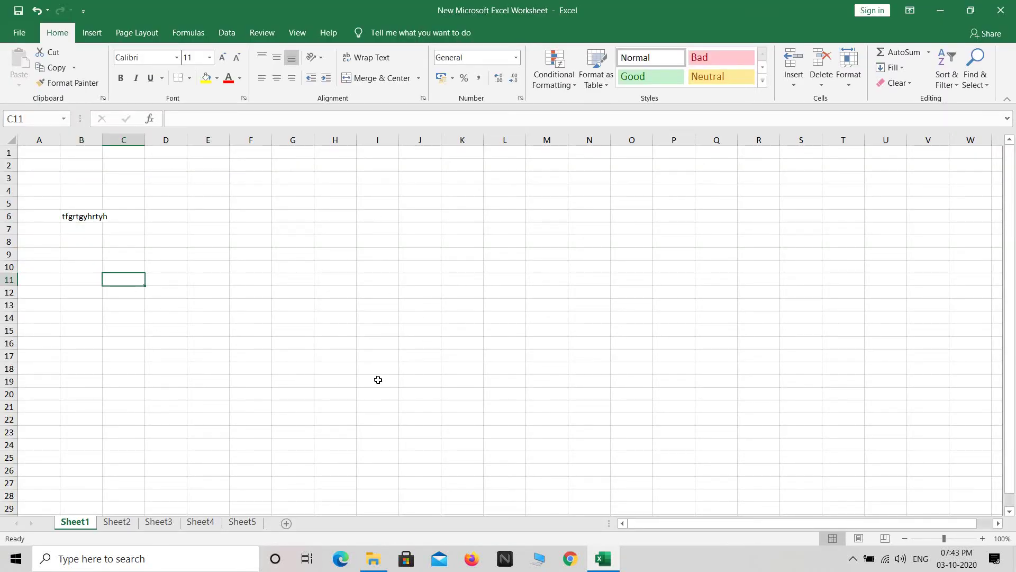
click(997, 19)
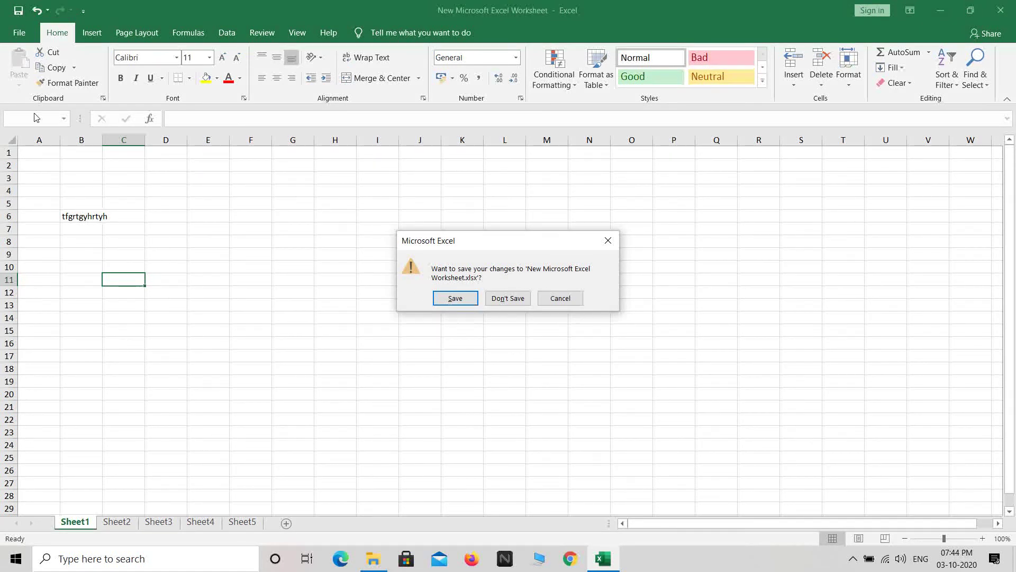
click(447, 300)
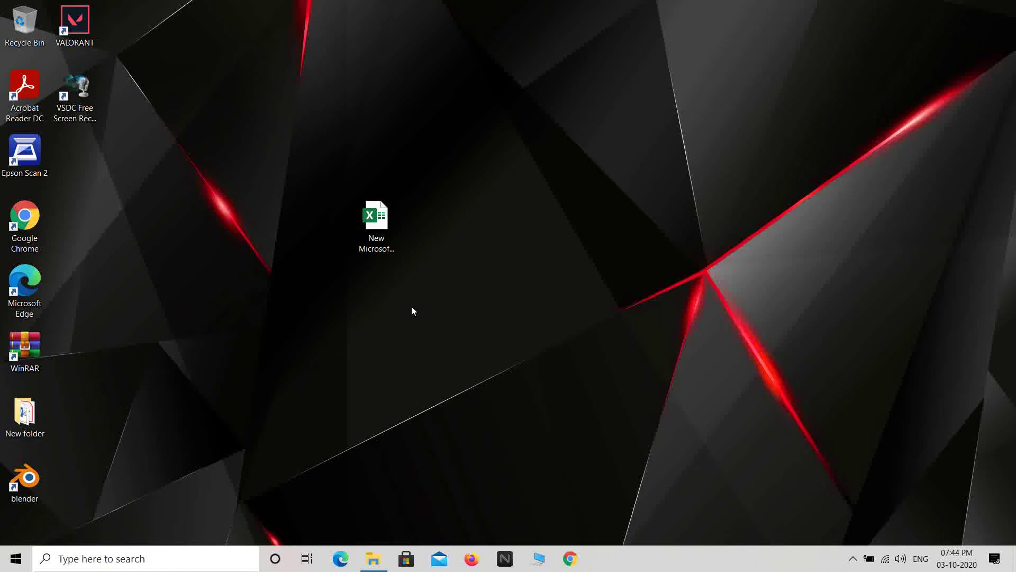
Reopen the workbook from the desktop and unlock it by entering its password
double_click(377, 228)
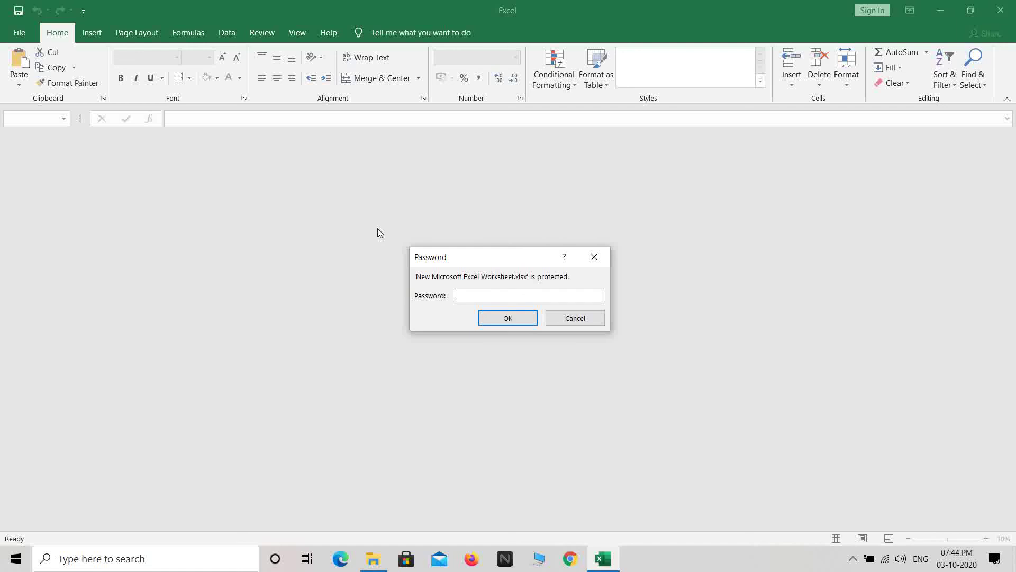
text(12345)
key(Return)
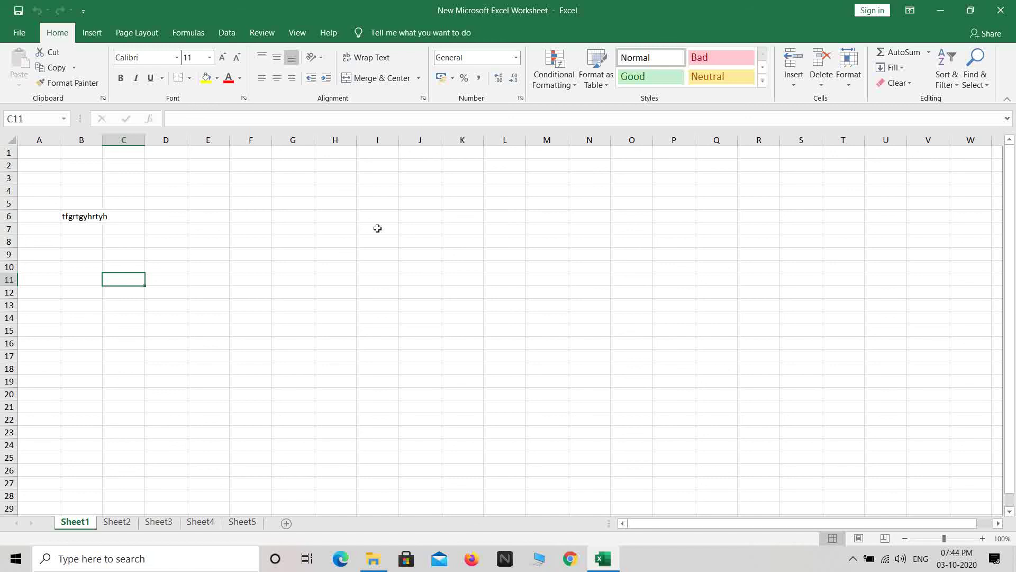
Check Sheet2, Sheet3, Sheet4, Sheet5 and Sheet1 for their sample text, ending on Sheet2
click(111, 523)
click(159, 524)
click(202, 524)
click(243, 523)
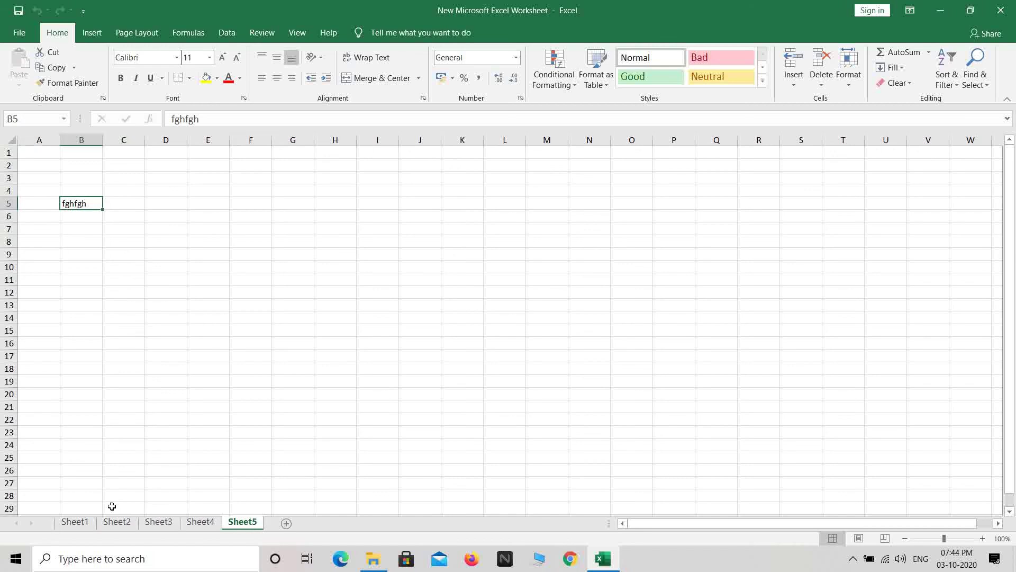
click(80, 523)
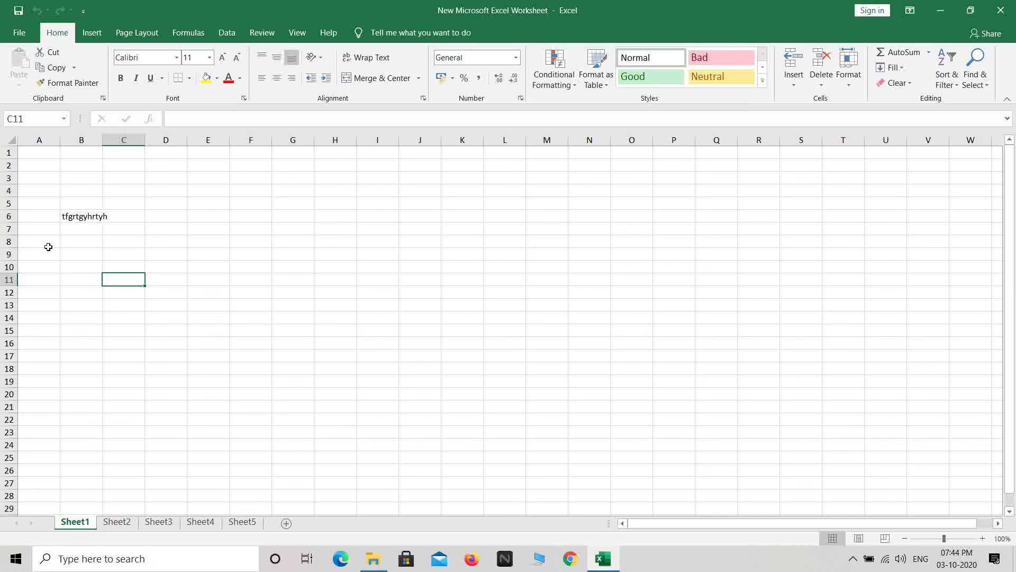
click(117, 521)
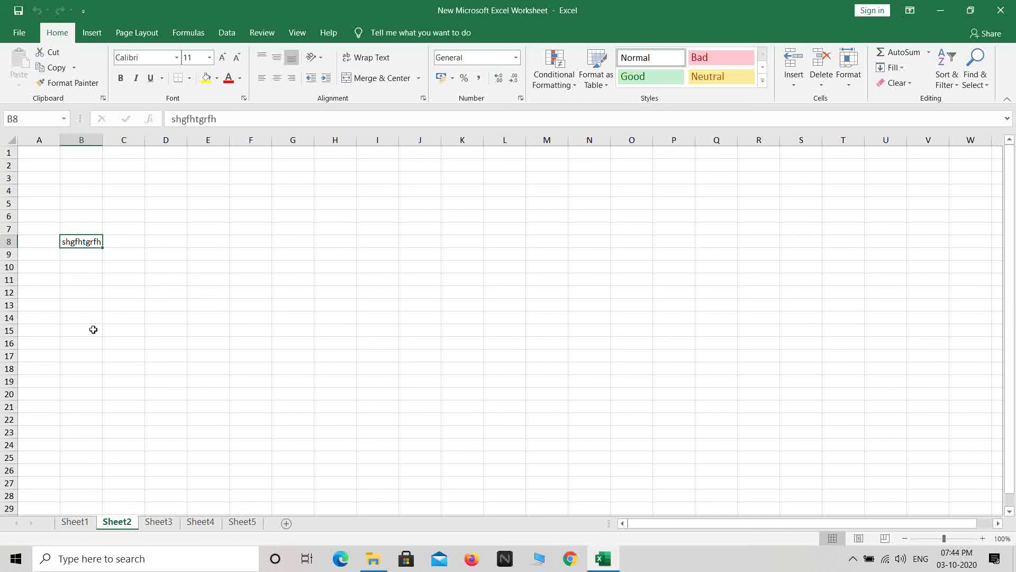